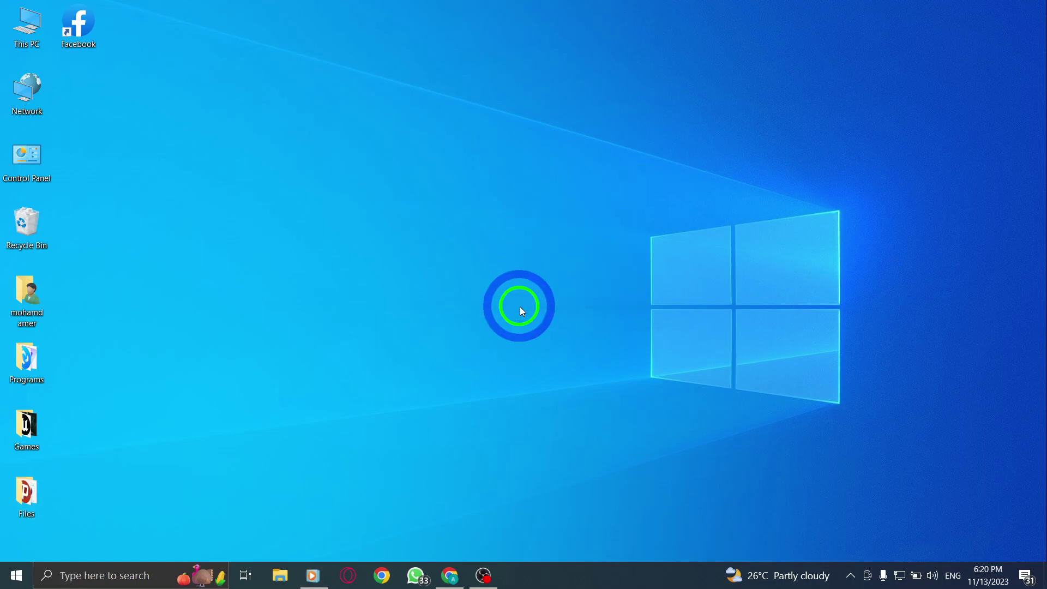
Refresh the desktop, then open your own Facebook profile from the account menu in Chrome.
{"action": "right_click", "coordinate": [518, 216]}
{"action": "left_click", "coordinate": [548, 258]}
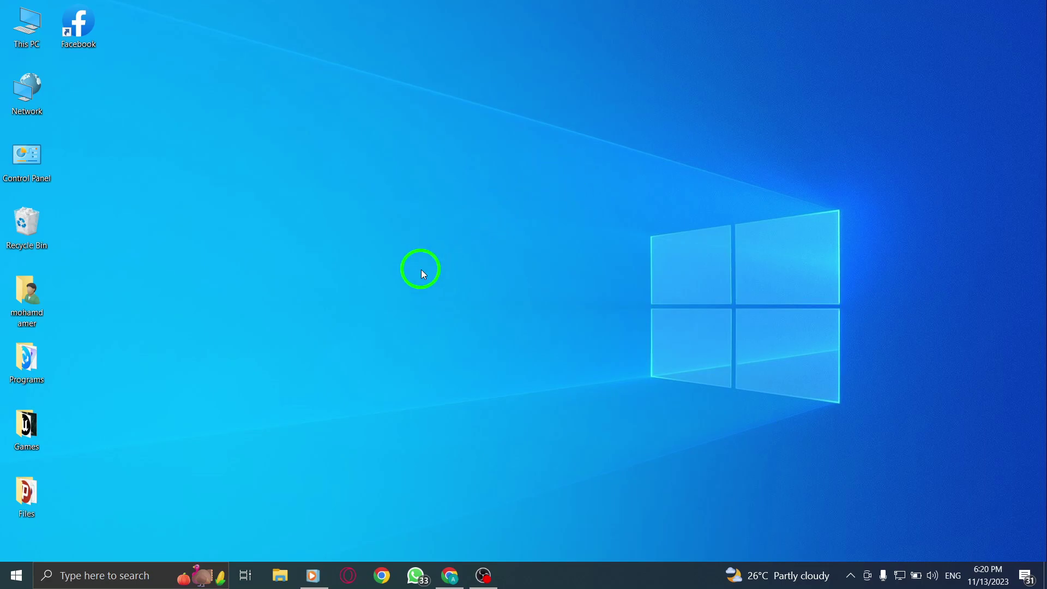
{"action": "left_click", "coordinate": [451, 576]}
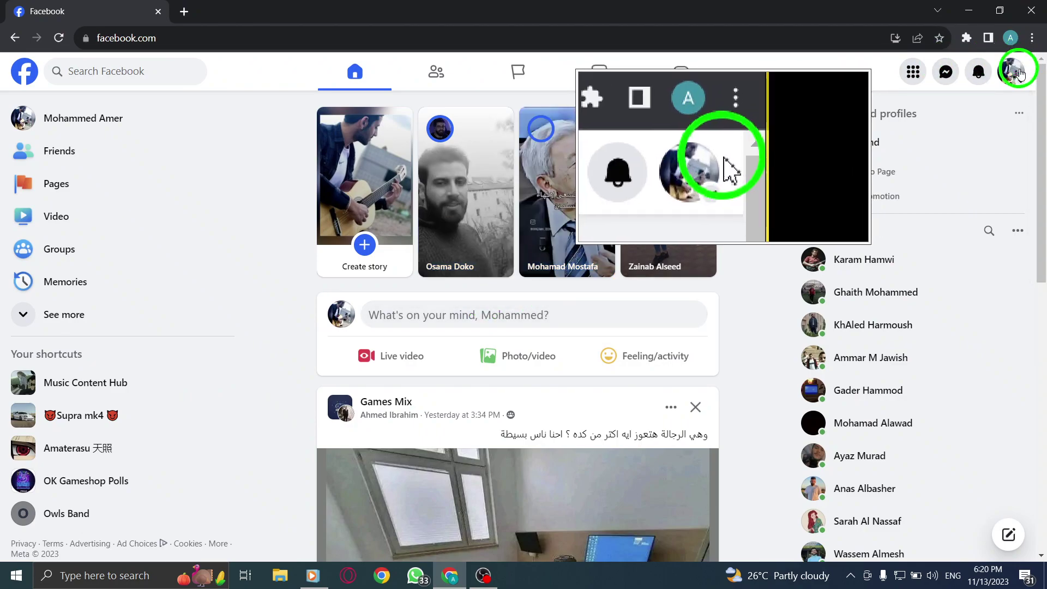
{"action": "left_click", "coordinate": [1014, 71]}
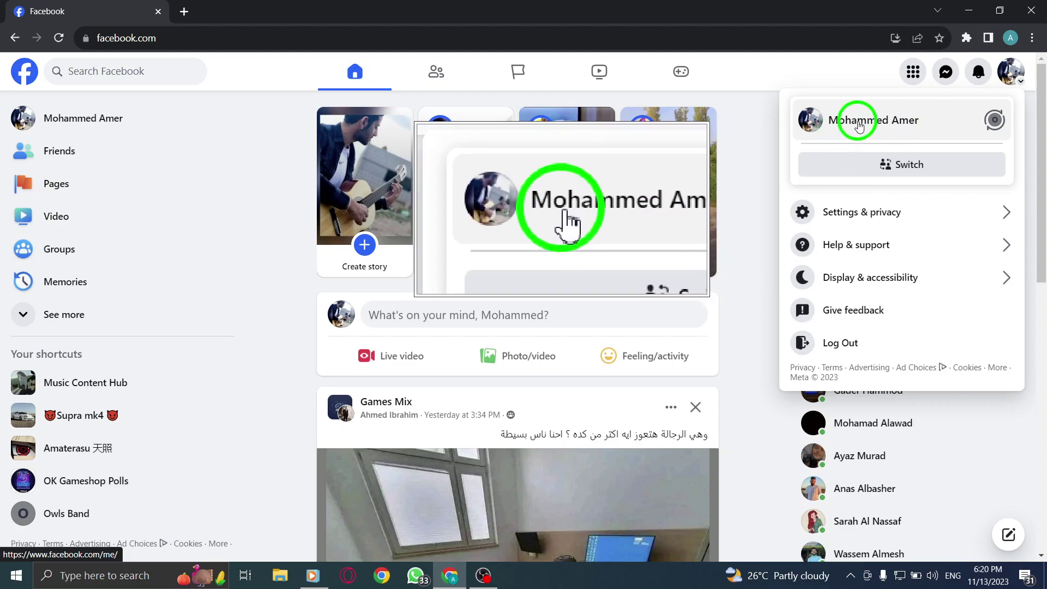
{"action": "left_click", "coordinate": [859, 122]}
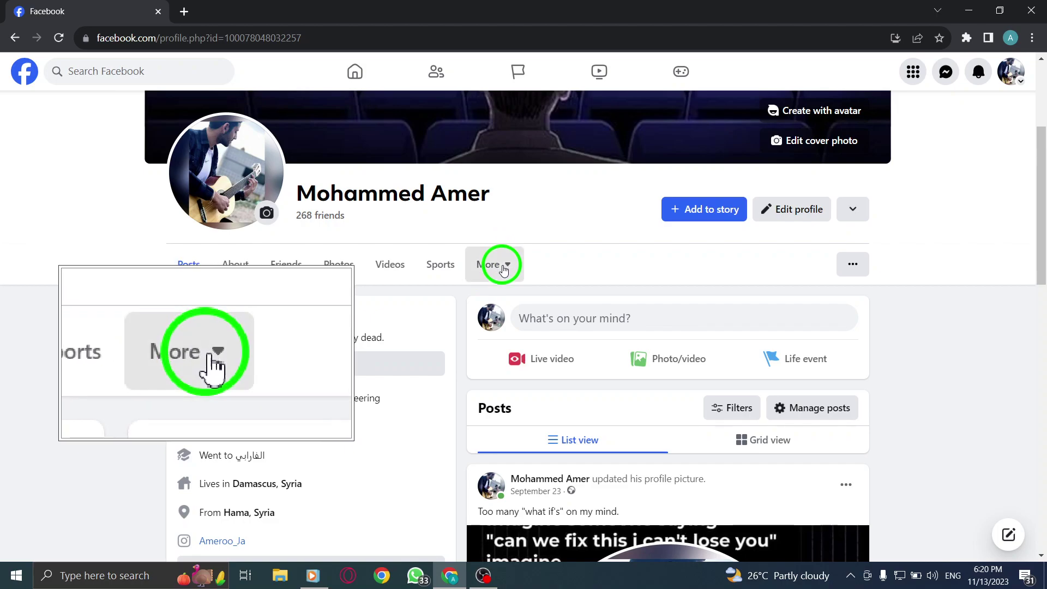
Open the profile's Music section under More and show its options menu.
{"action": "left_click", "coordinate": [503, 267]}
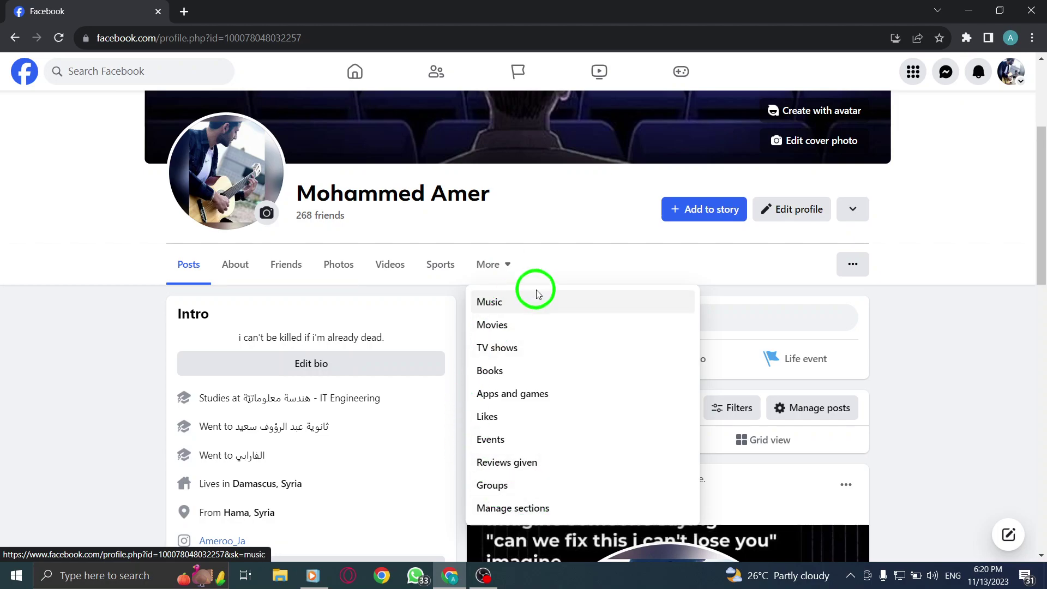
{"action": "left_click", "coordinate": [489, 301]}
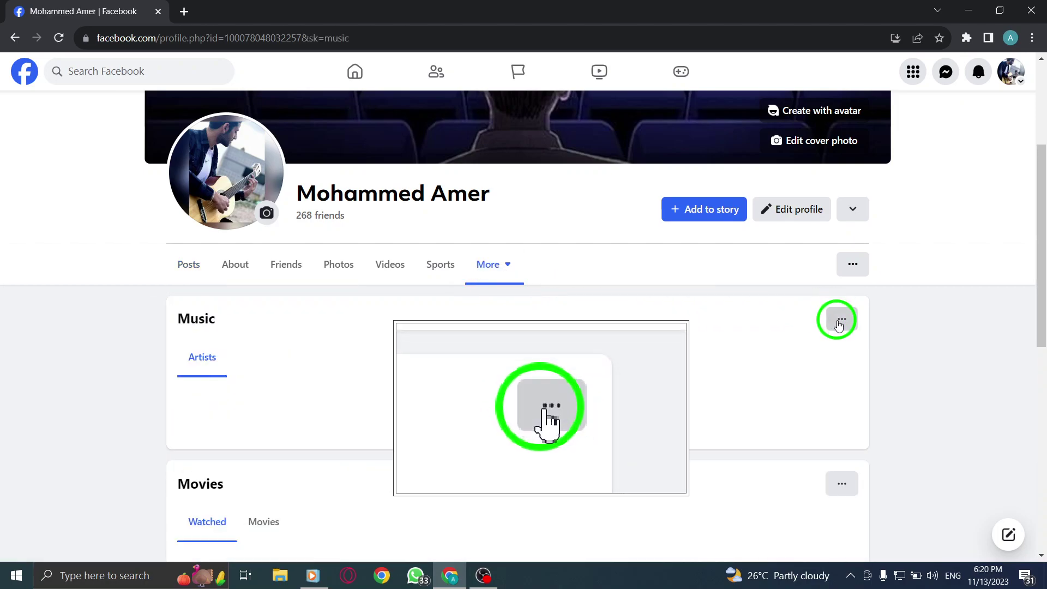
{"action": "left_click", "coordinate": [840, 318]}
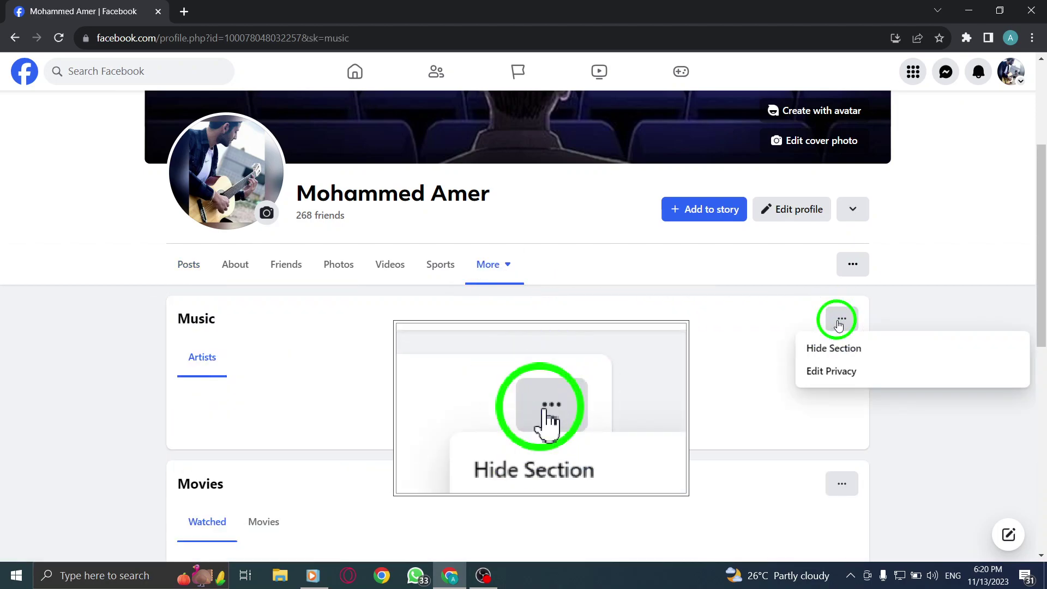
Change the Music section's Likes audience from Friends to Public, save, and close.
{"action": "left_click", "coordinate": [818, 372]}
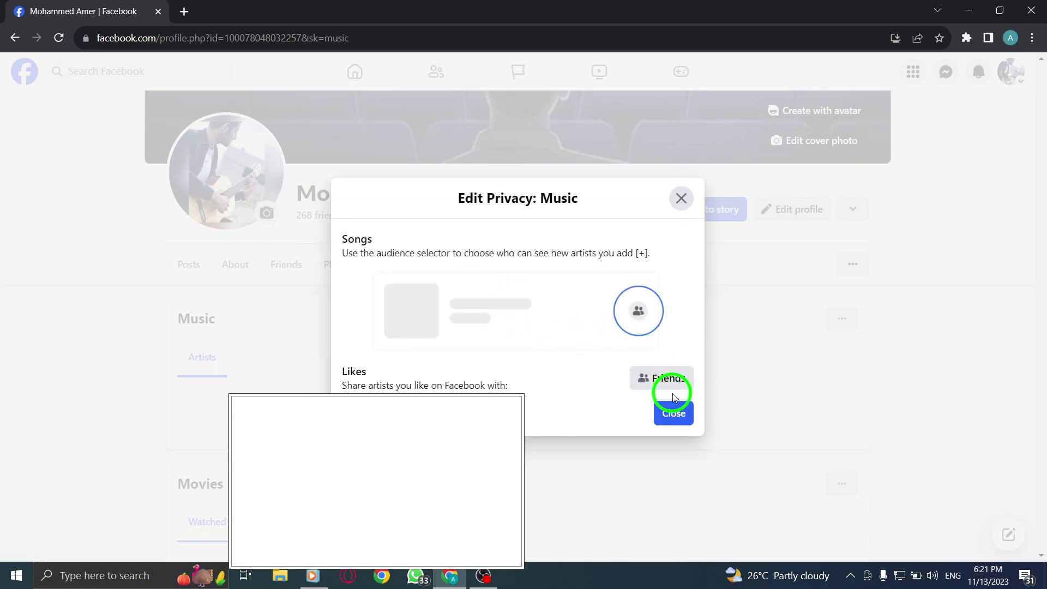
{"action": "left_click", "coordinate": [660, 378]}
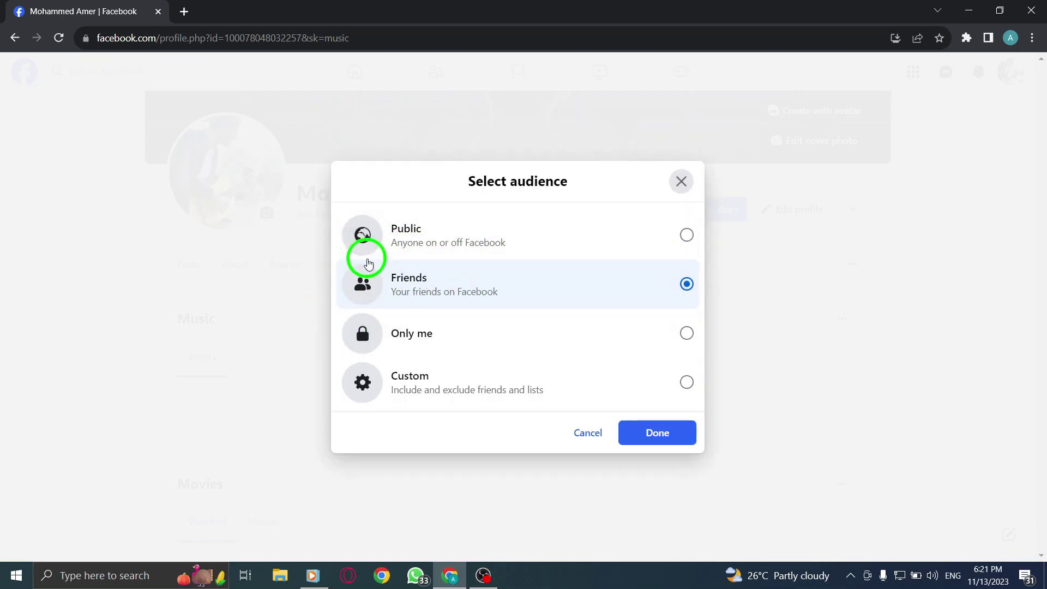
{"action": "left_click", "coordinate": [403, 229]}
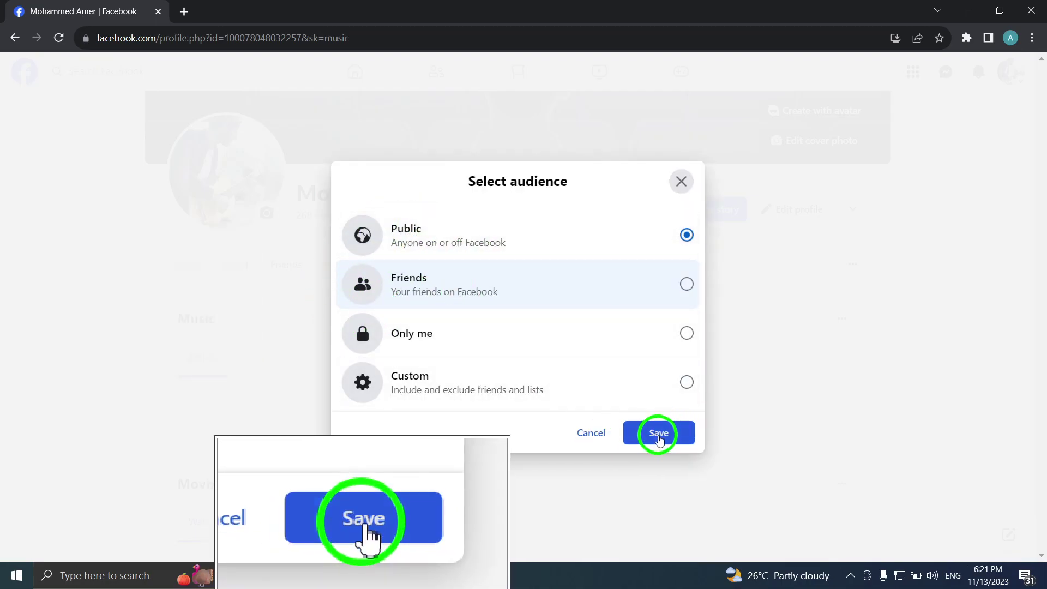
{"action": "left_click", "coordinate": [659, 433]}
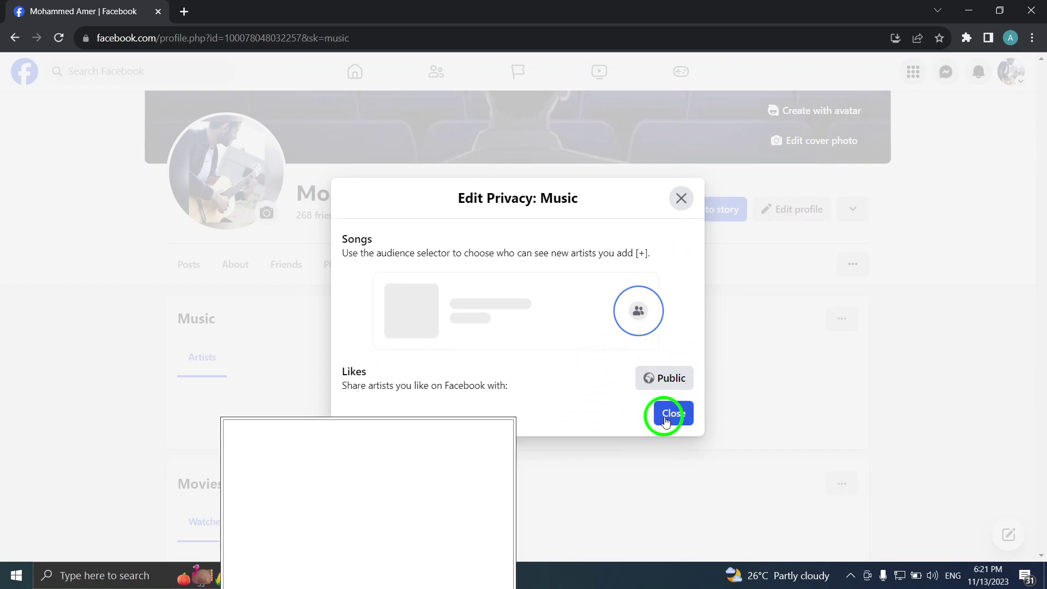
{"action": "left_click", "coordinate": [677, 417]}
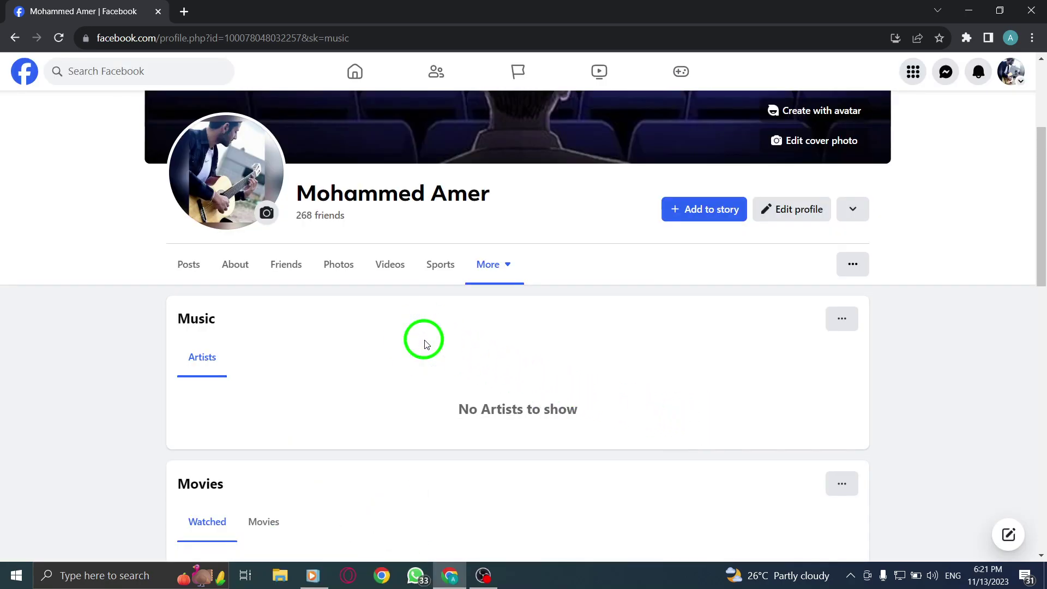
Return to the Facebook home feed and minimize Chrome to show the desktop.
{"action": "left_click", "coordinate": [25, 71]}
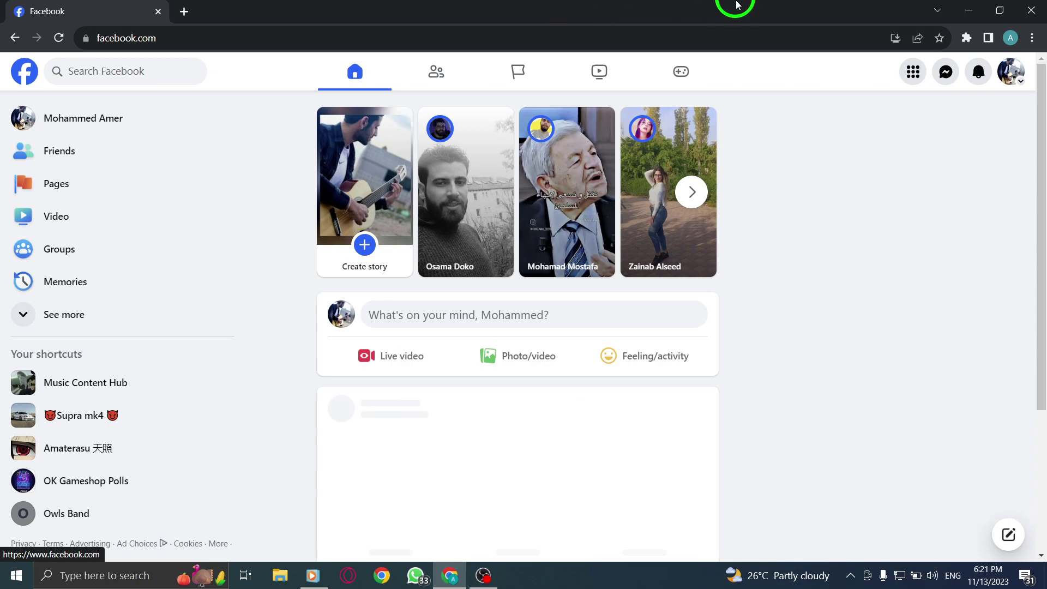
{"action": "left_click", "coordinate": [968, 10]}
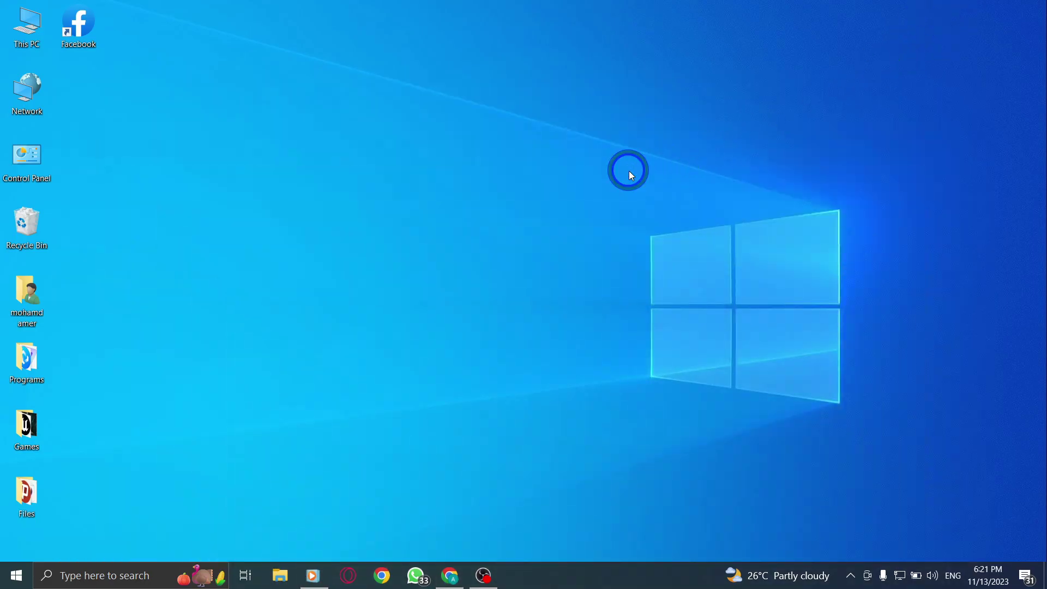